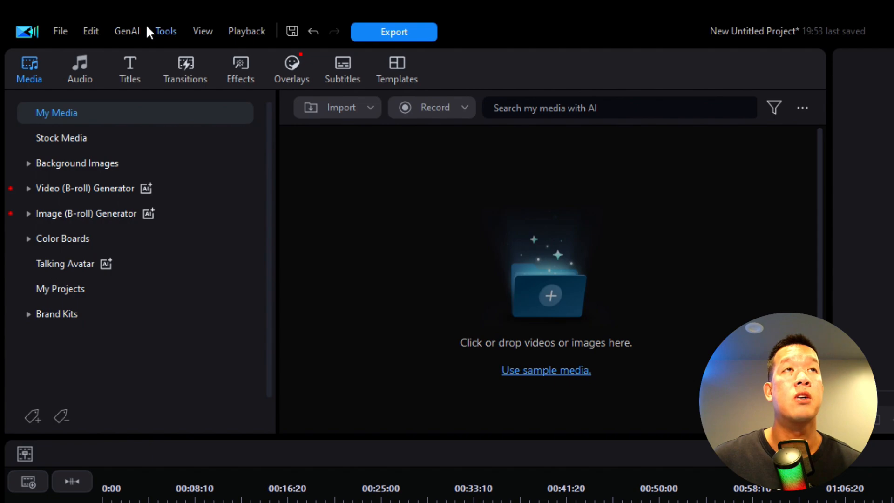
# Open the Video Edit By Chat AI tool and import IMG_8246.MOV as the source video
pyautogui.click(114, 30)
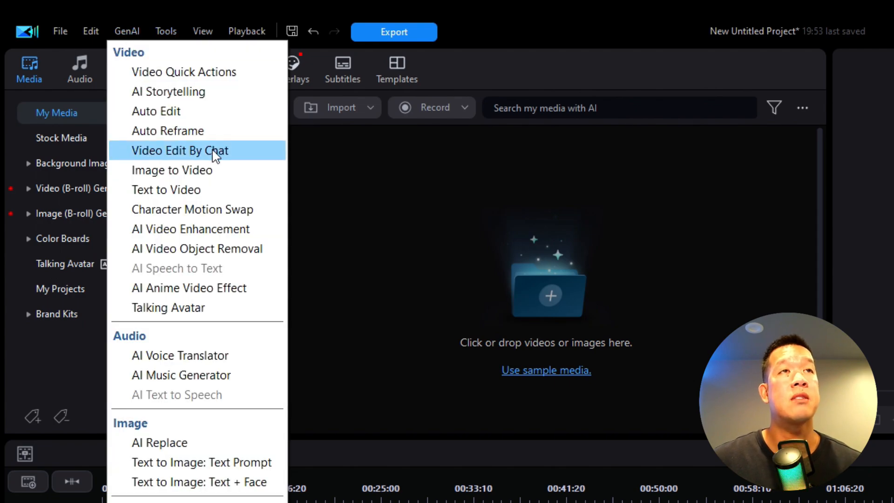
pyautogui.click(223, 155)
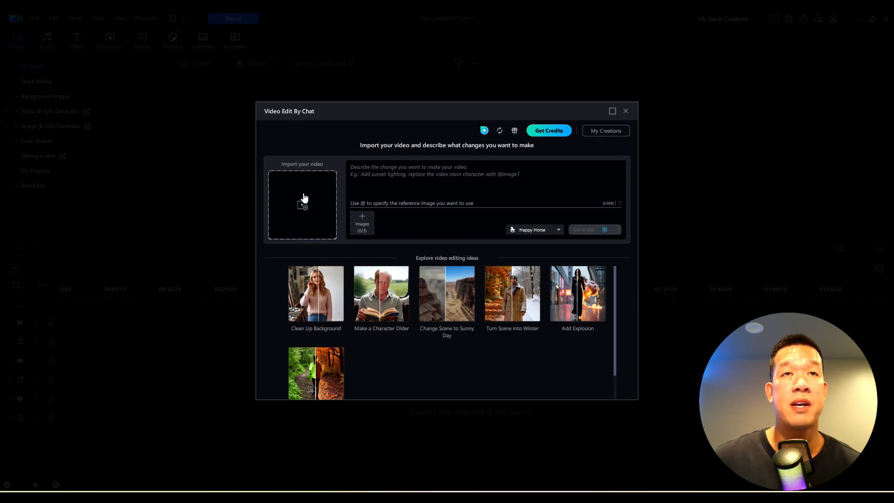
pyautogui.click(303, 208)
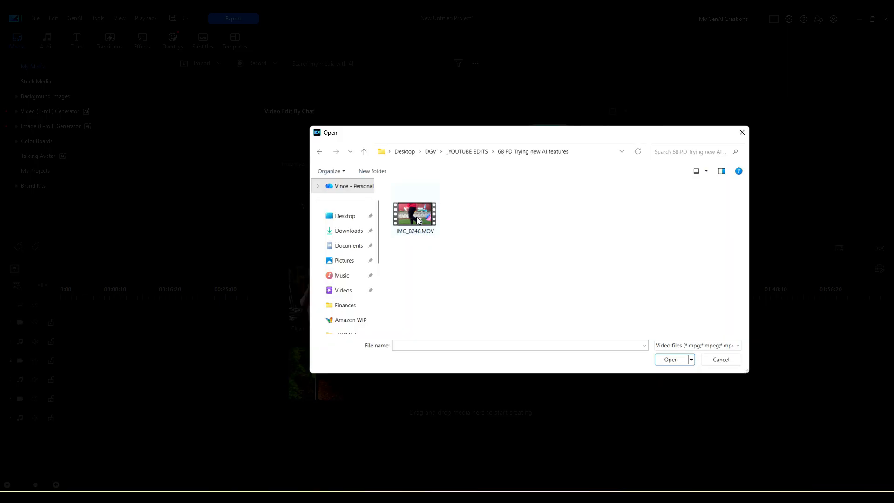
pyautogui.click(423, 218)
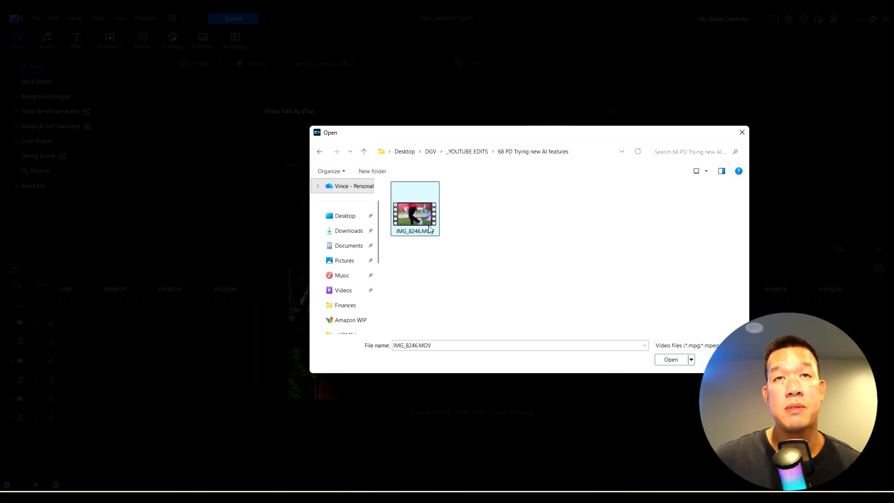
pyautogui.click(670, 360)
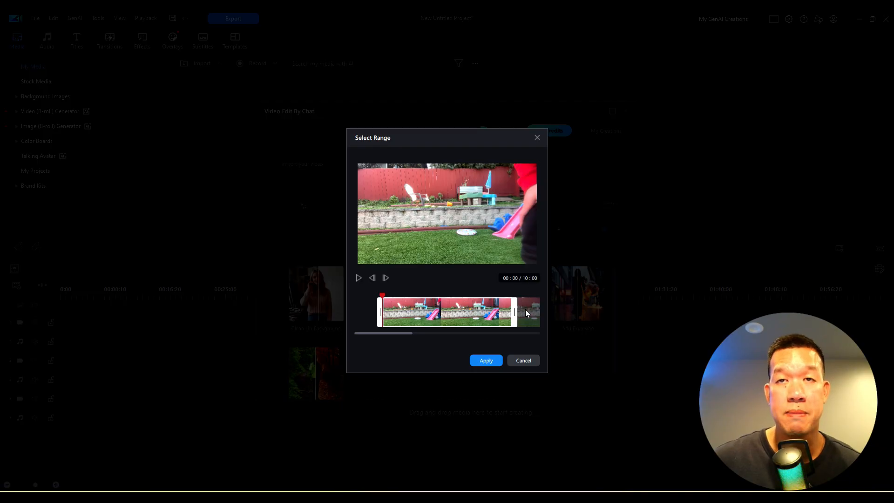
# Play through the source video, shorten the selected range to 06:12 around the person walking past, and apply it
pyautogui.moveTo(533, 310); pyautogui.dragTo(359, 310)
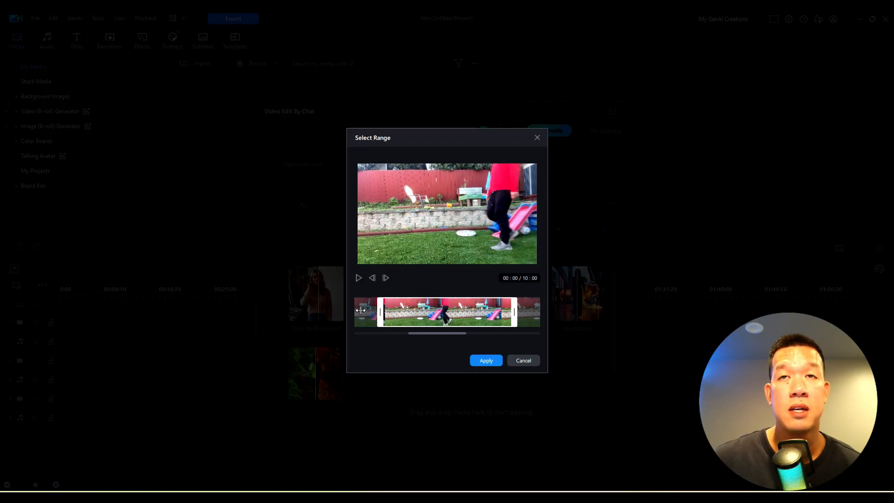
pyautogui.click(359, 278)
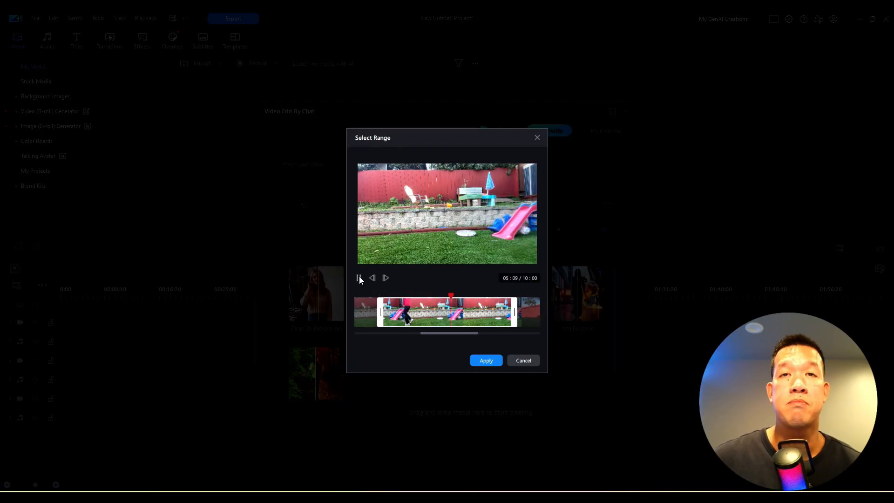
pyautogui.click(359, 276)
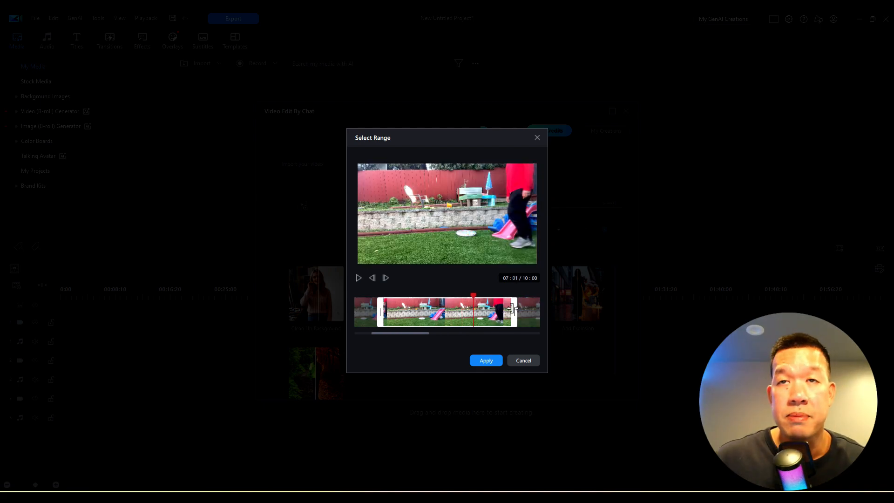
pyautogui.moveTo(512, 309); pyautogui.dragTo(468, 306)
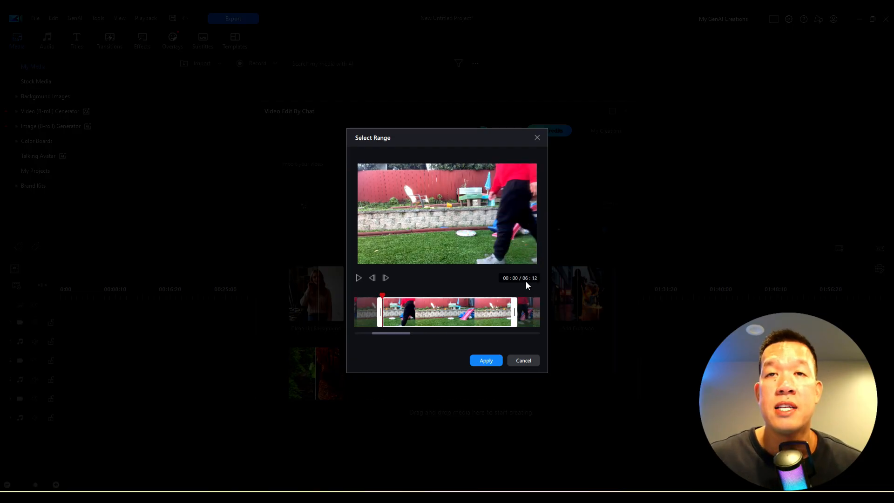
pyautogui.click(486, 361)
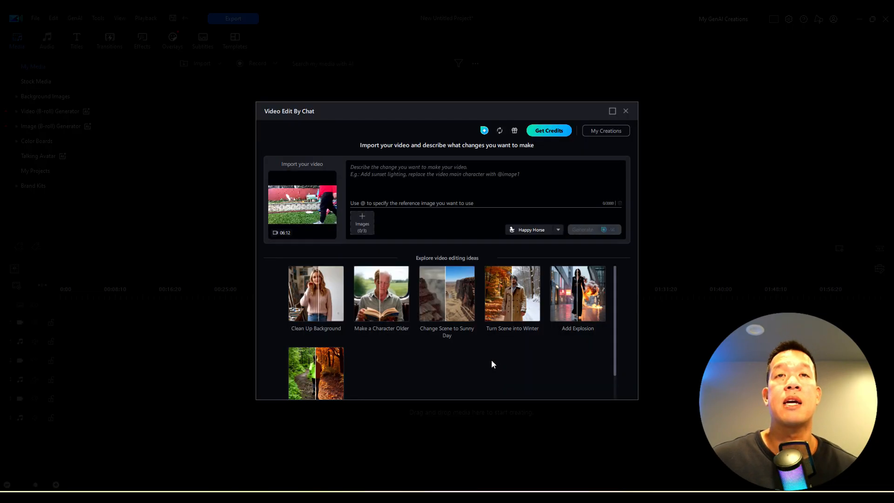
# Play back the trimmed source clip in its preview window and close the preview
pyautogui.click(426, 167)
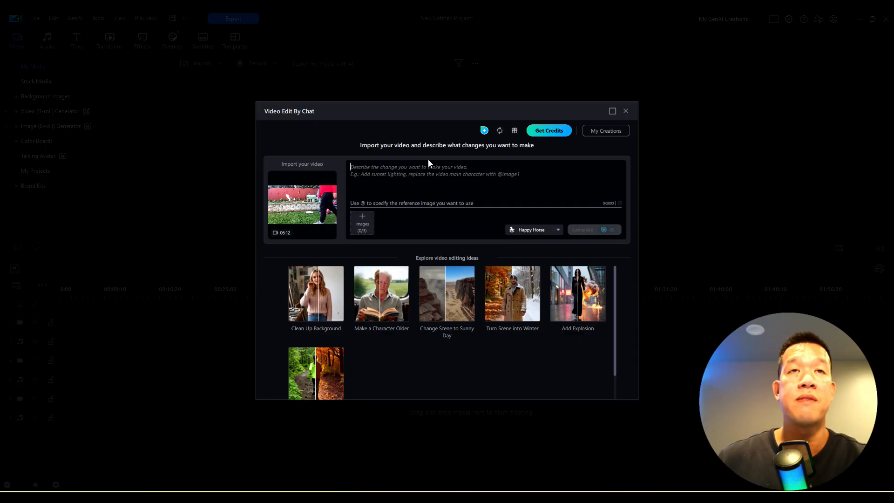
pyautogui.moveTo(305, 206)
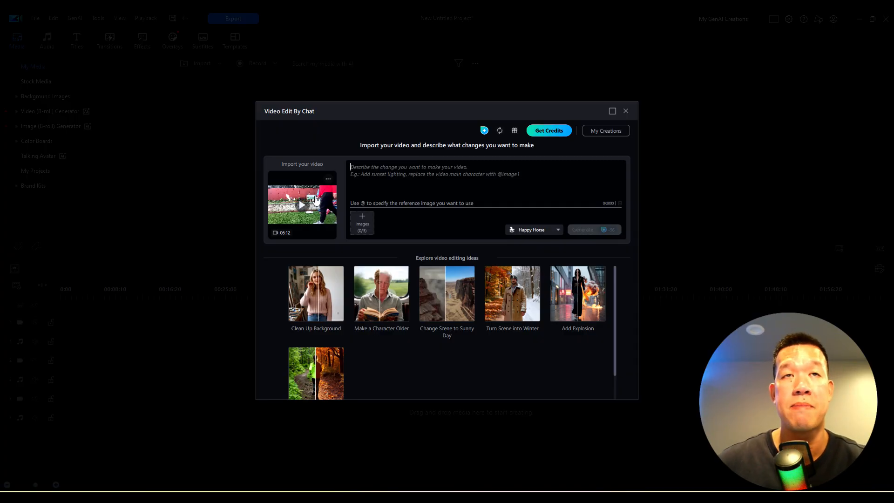
pyautogui.click(309, 208)
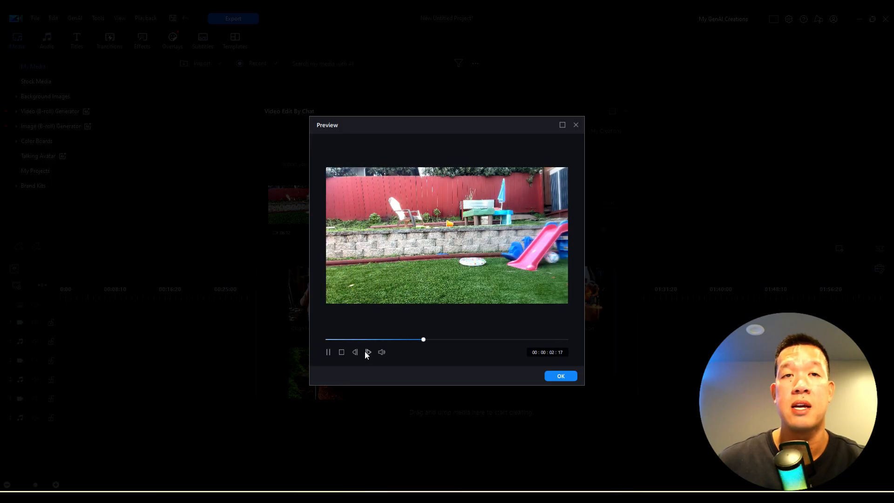
pyautogui.click(328, 352)
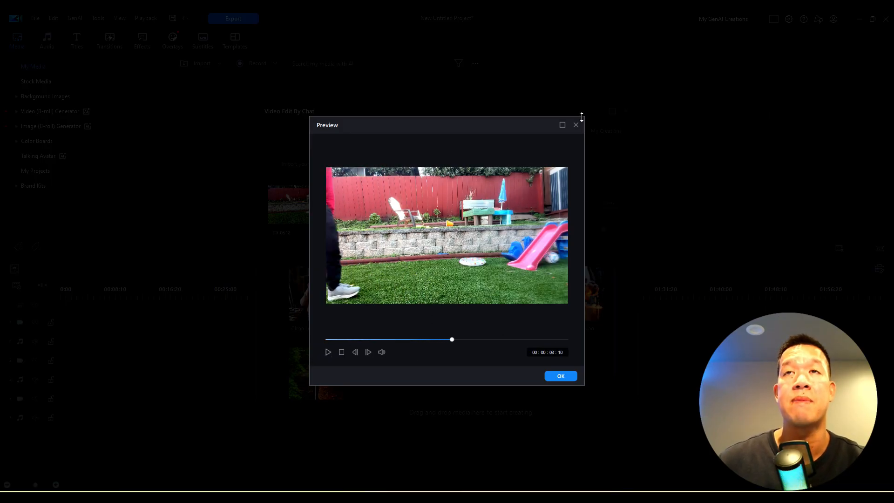
pyautogui.click(576, 126)
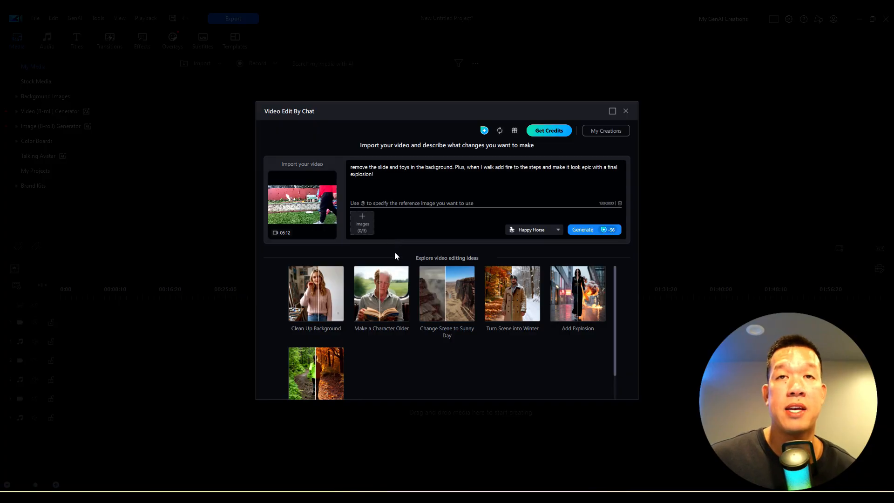
# Look over the video editing ideas and available AI models, keep Happy Horse, and generate the prompted edit
pyautogui.moveTo(312, 321)
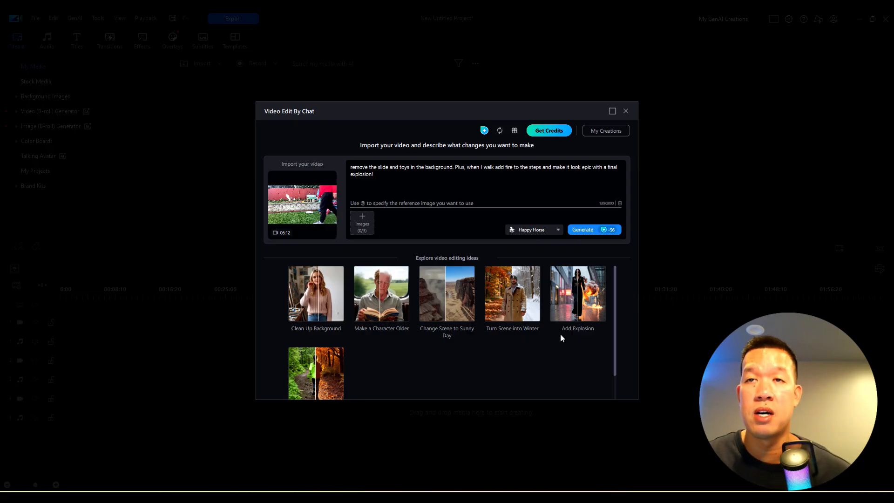
pyautogui.scroll(-1, 550, 354)
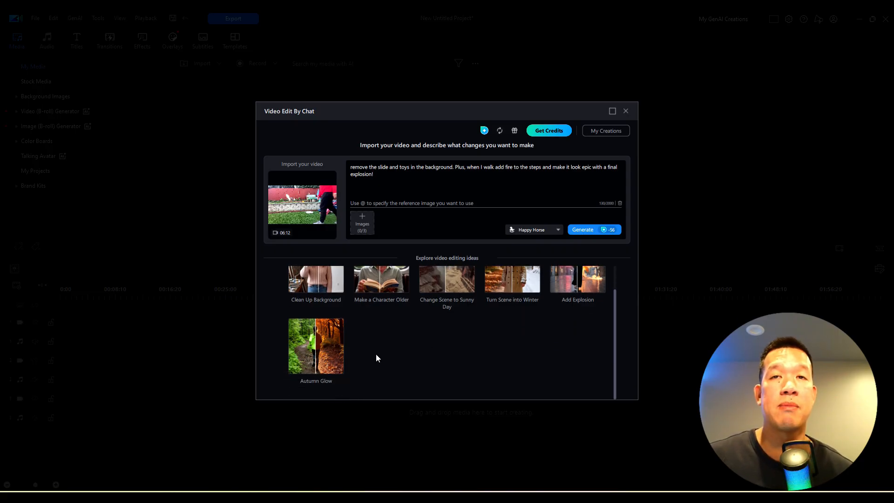
pyautogui.scroll(1, 376, 354)
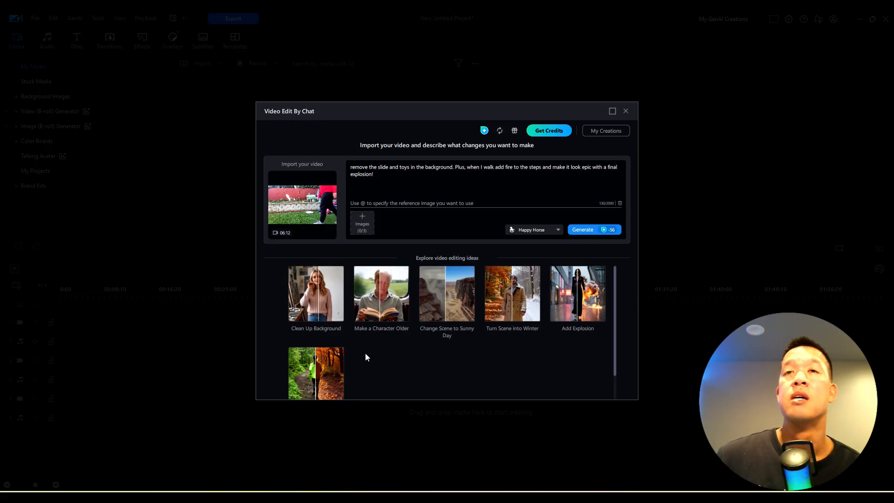
pyautogui.click(541, 230)
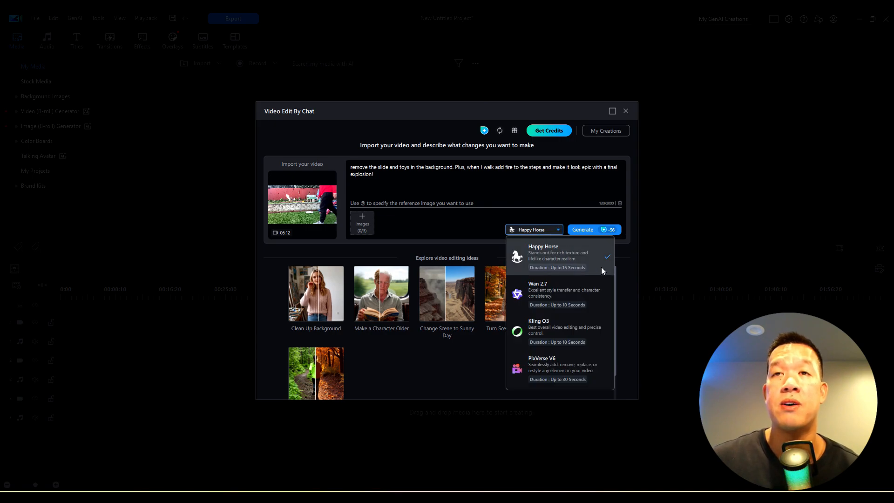
pyautogui.click(464, 241)
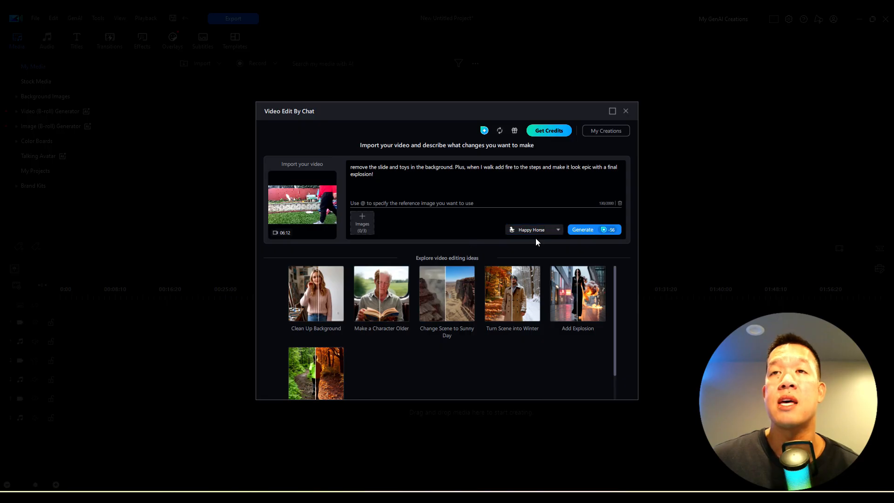
pyautogui.click(591, 230)
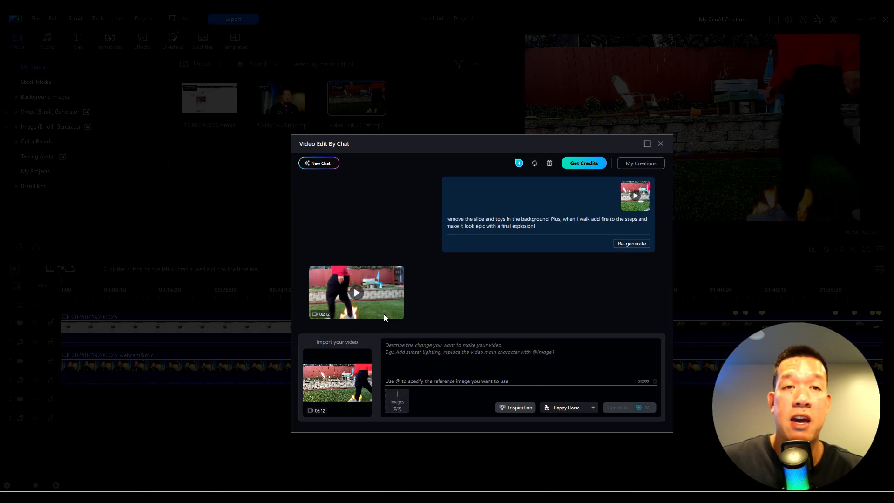
# Play the generated video in the preview, pausing to inspect the background cleanup, burning steps and explosion, and close it
pyautogui.click(357, 294)
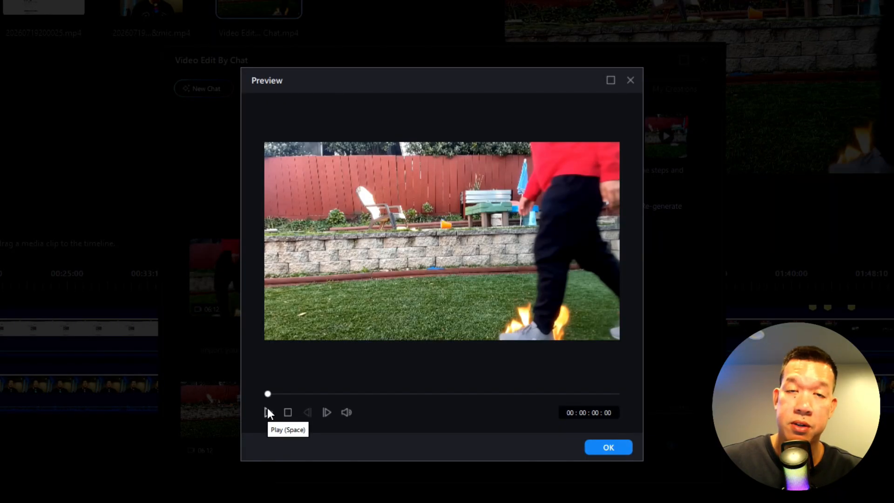
pyautogui.click(268, 408)
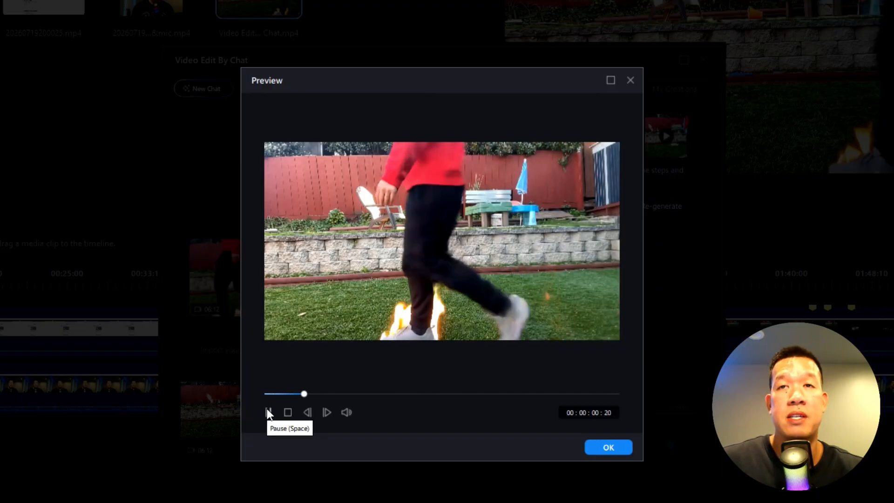
pyautogui.click(268, 412)
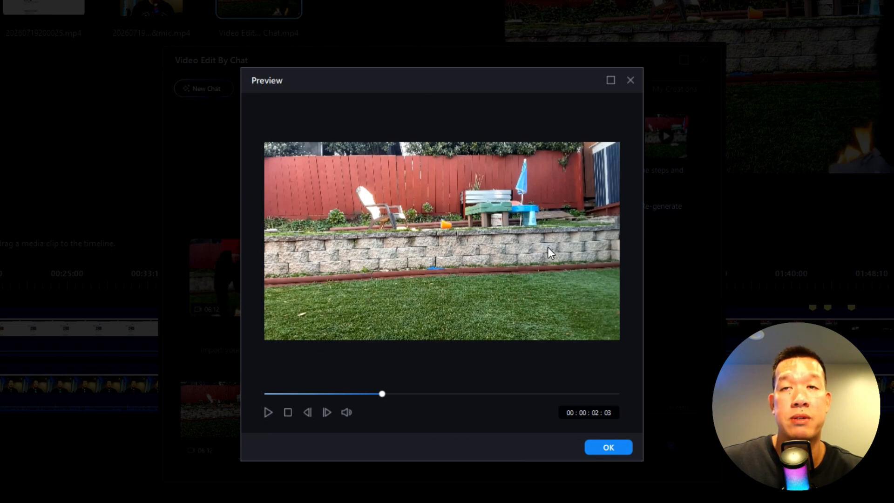
pyautogui.click(264, 413)
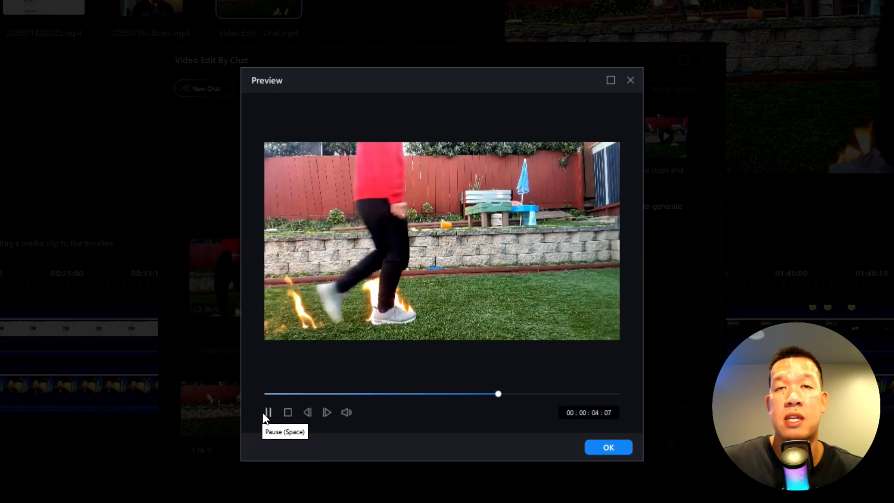
pyautogui.click(263, 412)
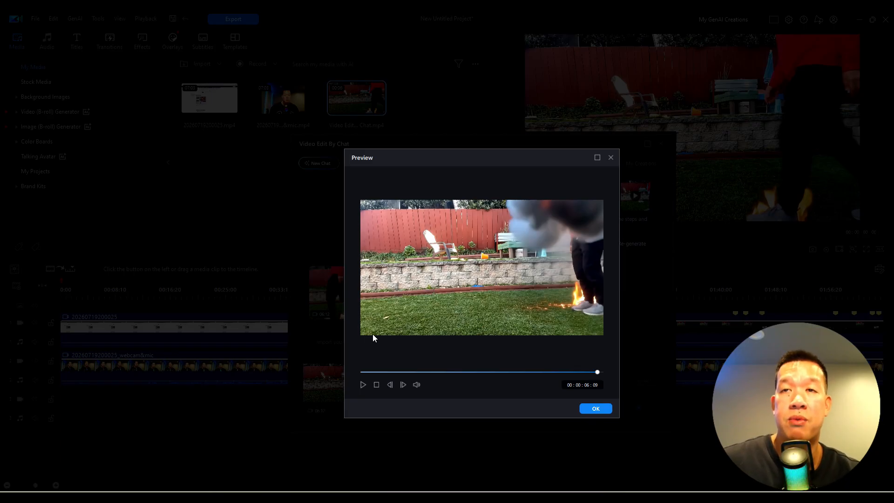
pyautogui.click(596, 410)
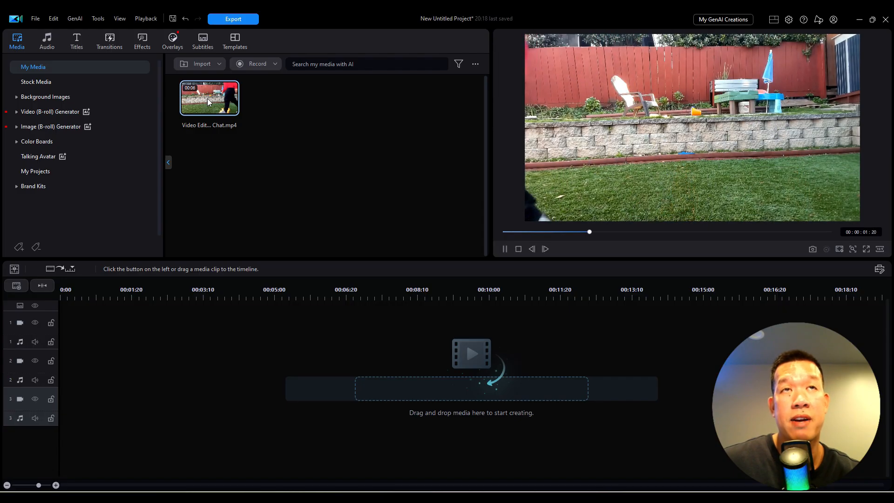
# Place the generated Video Edit By Chat clip at the start of track 1 and position the playhead at 00:00:05:07
pyautogui.moveTo(208, 102); pyautogui.dragTo(28, 368)
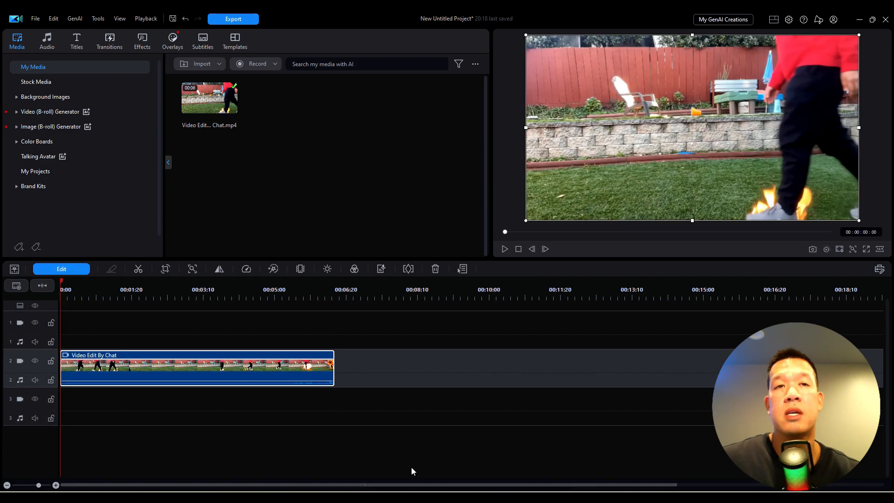
pyautogui.moveTo(116, 356); pyautogui.dragTo(93, 318)
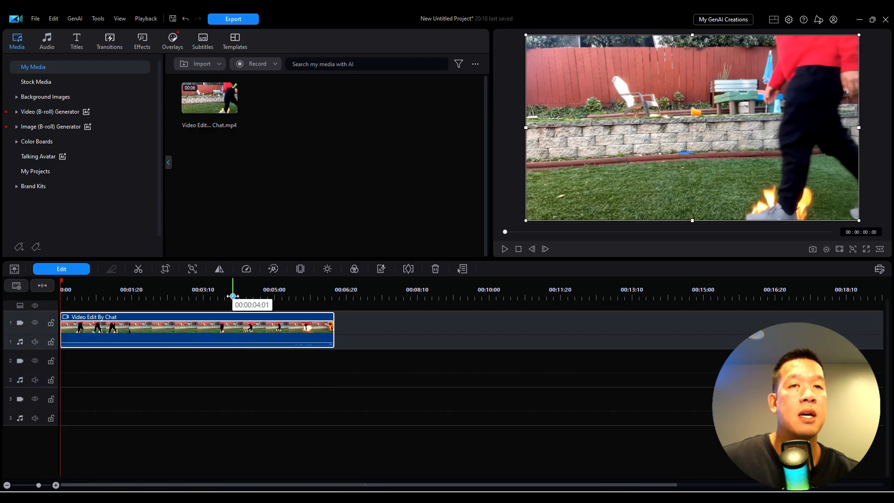
pyautogui.click(296, 301)
pyautogui.click(293, 297)
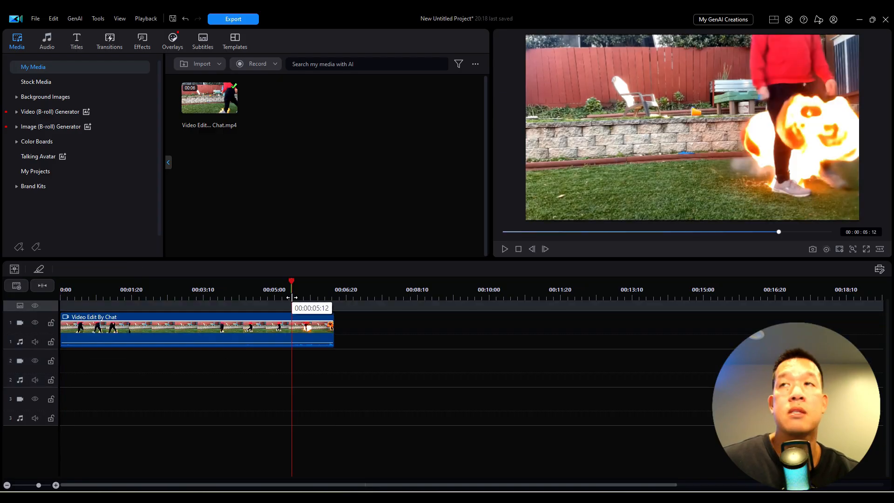
pyautogui.moveTo(292, 279)
pyautogui.mouseDown()
pyautogui.moveTo(270, 279)
pyautogui.moveTo(284, 279)
pyautogui.mouseUp()
# Search the sound effects library for "explosion"
pyautogui.click(60, 43)
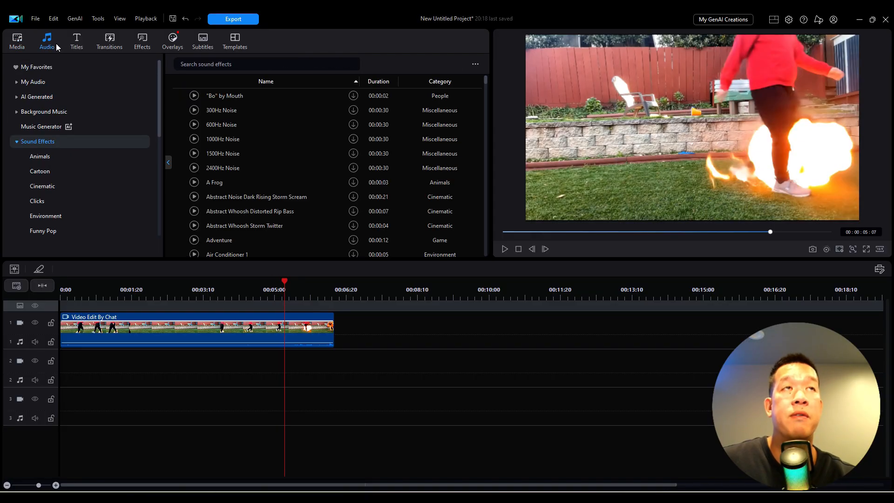
pyautogui.click(212, 63)
pyautogui.write('ex')
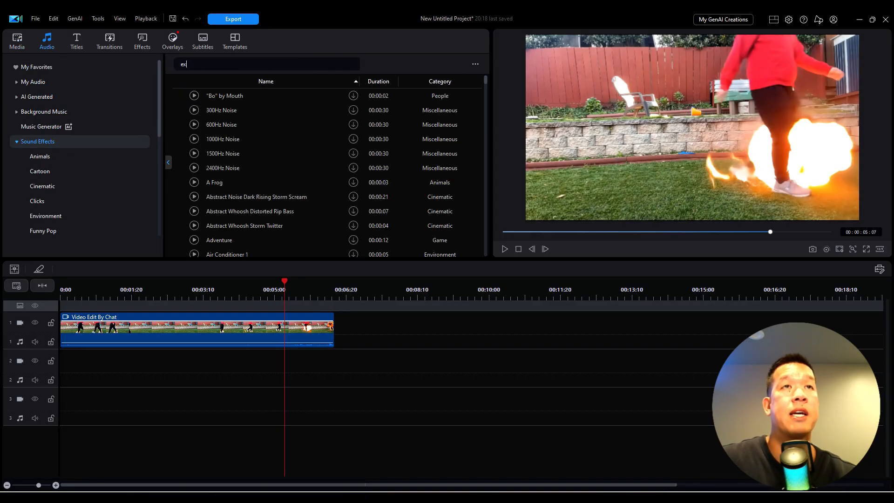
pyautogui.write('plosion')
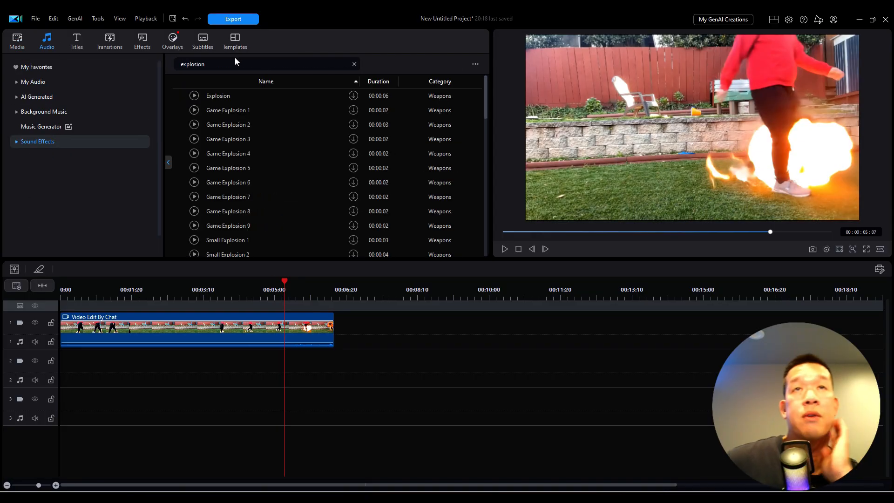
# Listen to the Explosion sound effect and sort the search results by duration, shortest first
pyautogui.click(194, 96)
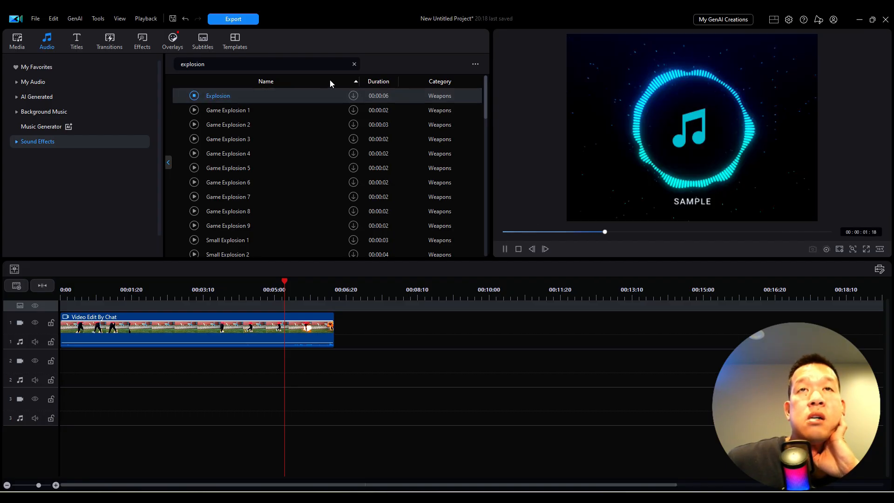
pyautogui.click(383, 83)
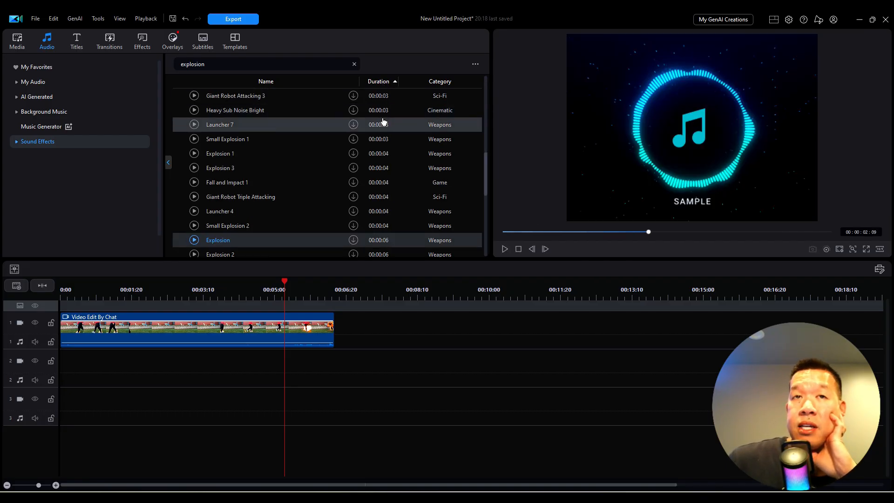
pyautogui.scroll(5, 387, 123)
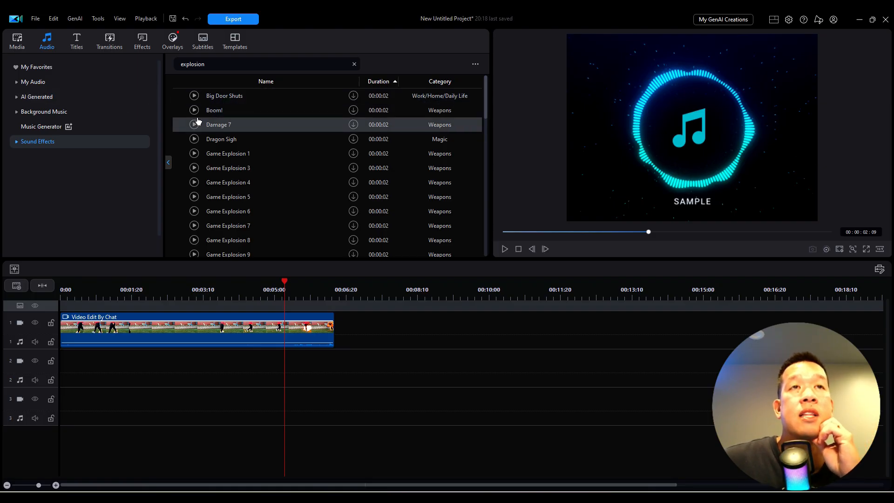
# Listen to the Game Explosion 1 and Boom! sound effects
pyautogui.click(194, 154)
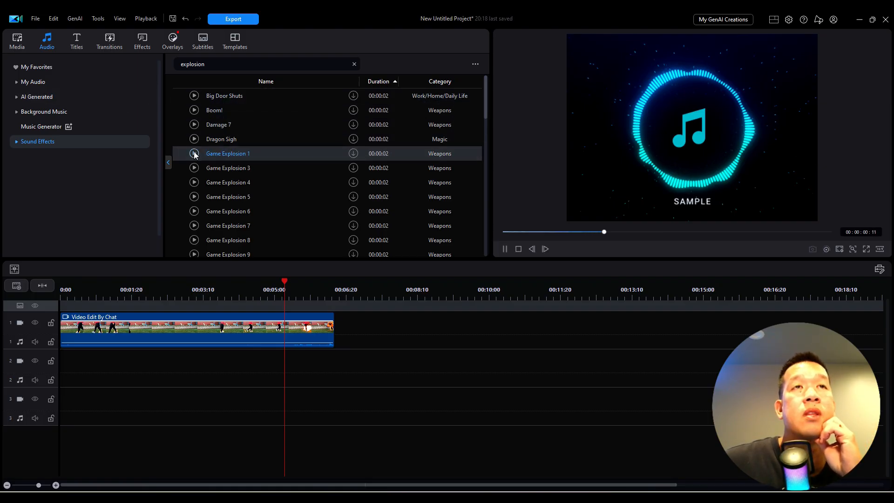
pyautogui.click(195, 111)
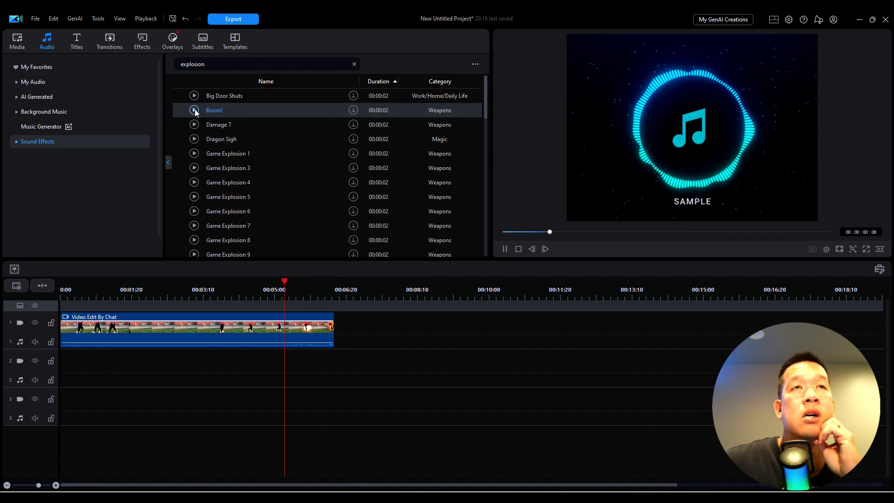
# Download the Game Explosion 2 sound effect and place it on audio track 2, starting at the playhead
pyautogui.scroll(-3, 410, 223)
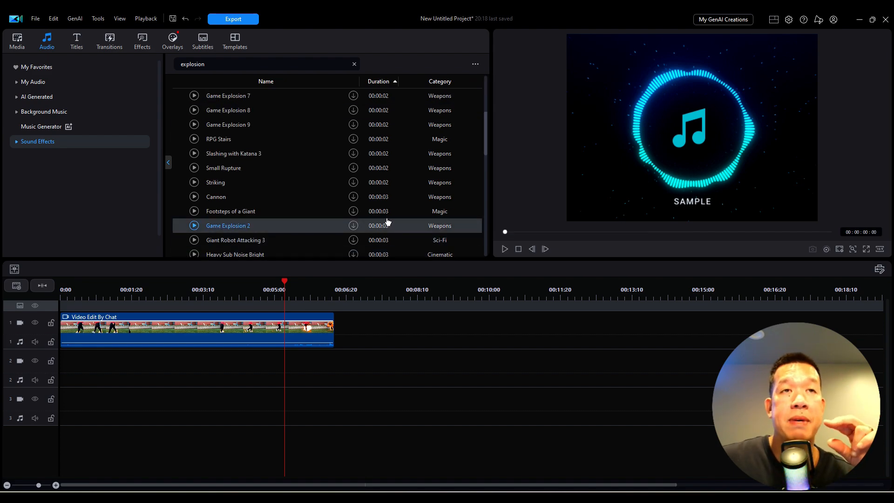
pyautogui.click(353, 227)
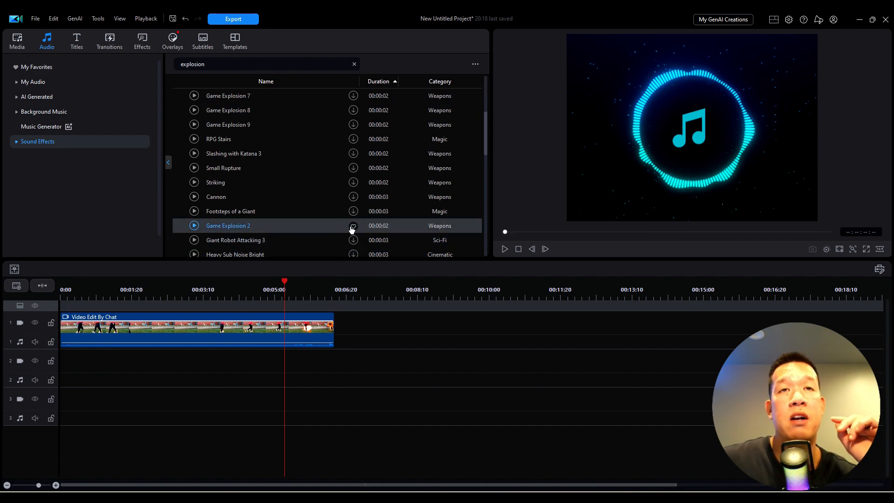
pyautogui.moveTo(219, 227); pyautogui.dragTo(285, 360)
# Shift the Game Explosion 2 clip slightly earlier on audio track 2 to match the explosion's onset, and bring the playhead to its start
pyautogui.click(311, 342)
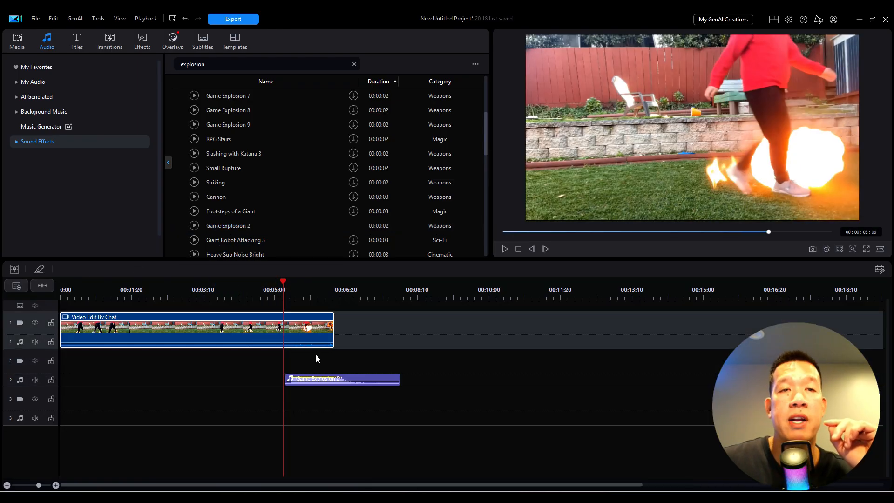
pyautogui.moveTo(318, 376); pyautogui.dragTo(312, 374)
pyautogui.moveTo(283, 301)
pyautogui.mouseDown()
pyautogui.moveTo(249, 291)
pyautogui.moveTo(279, 298)
pyautogui.mouseUp()
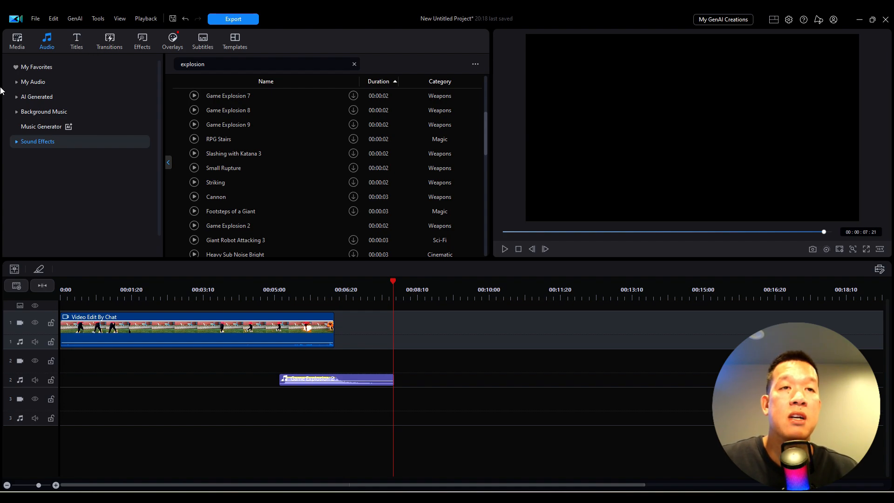
# Review the burning steps and the explosion in the preview at 00:00:04:18 and through to 00:00:05:26
pyautogui.click(257, 297)
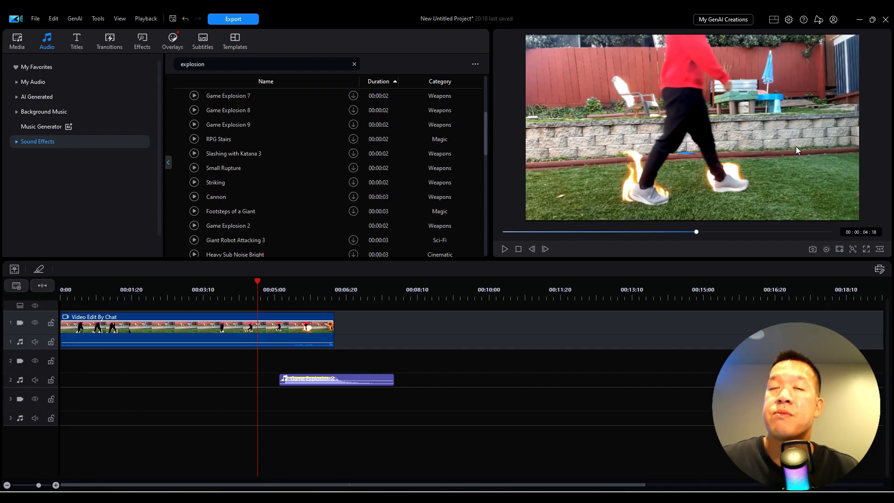
pyautogui.click(296, 296)
pyautogui.moveTo(296, 296); pyautogui.dragTo(311, 282)
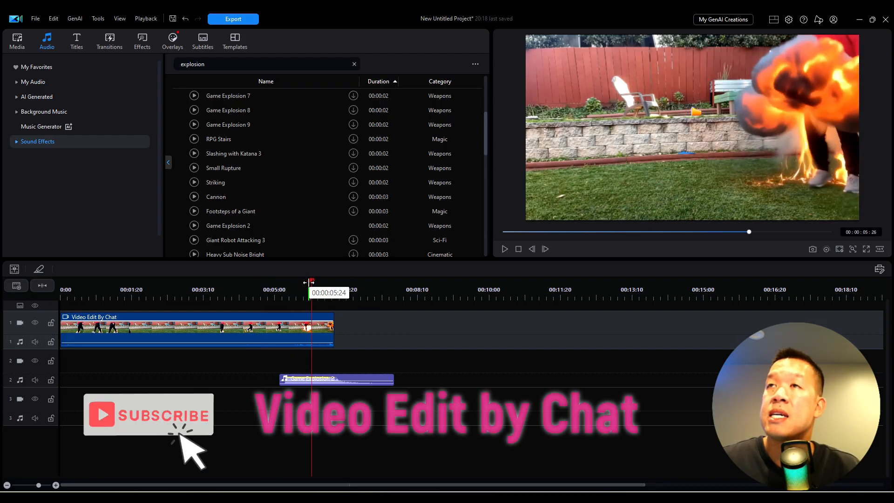